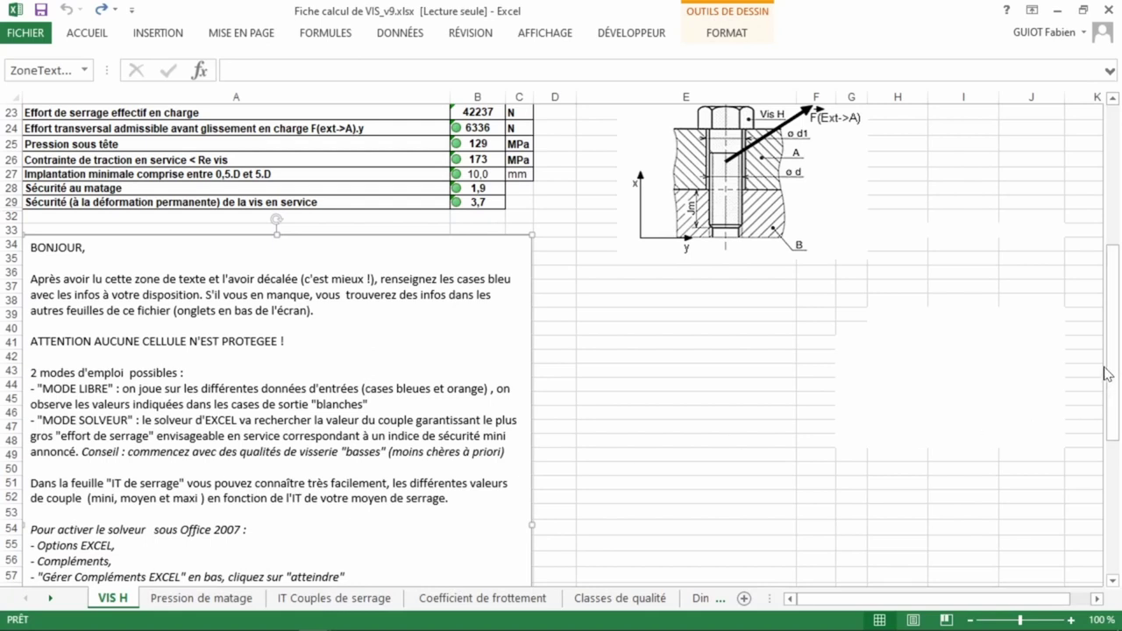
Step: Set the nominal diameter of the hex screw to 10 mm on the VIS H sheet
left_click_drag(1113, 391, 1114, 290)
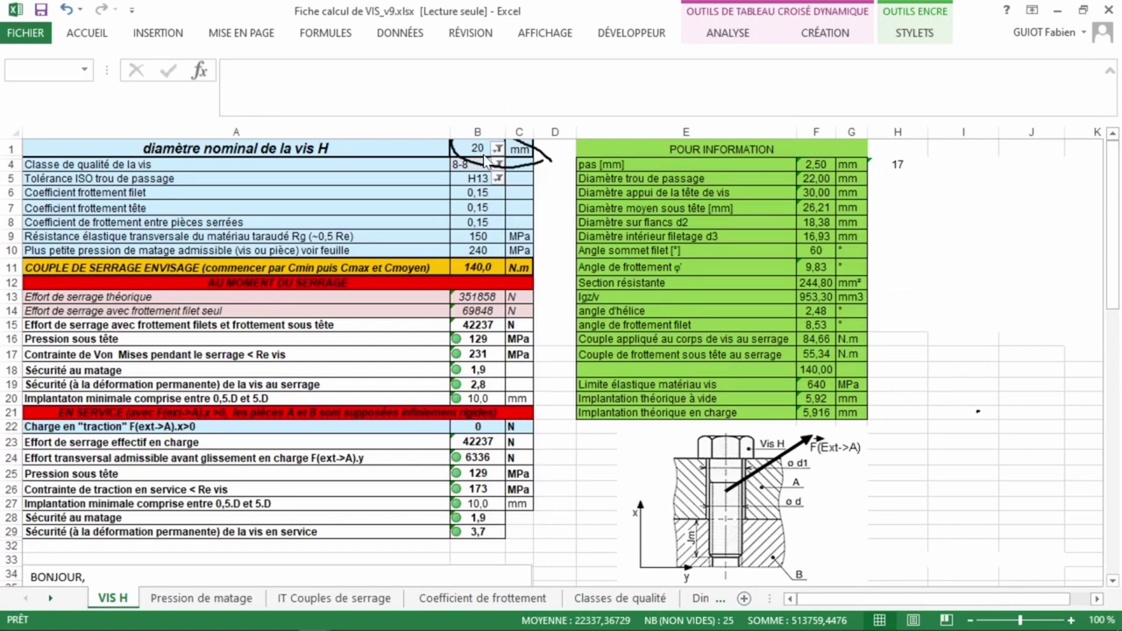
left_click(480, 150)
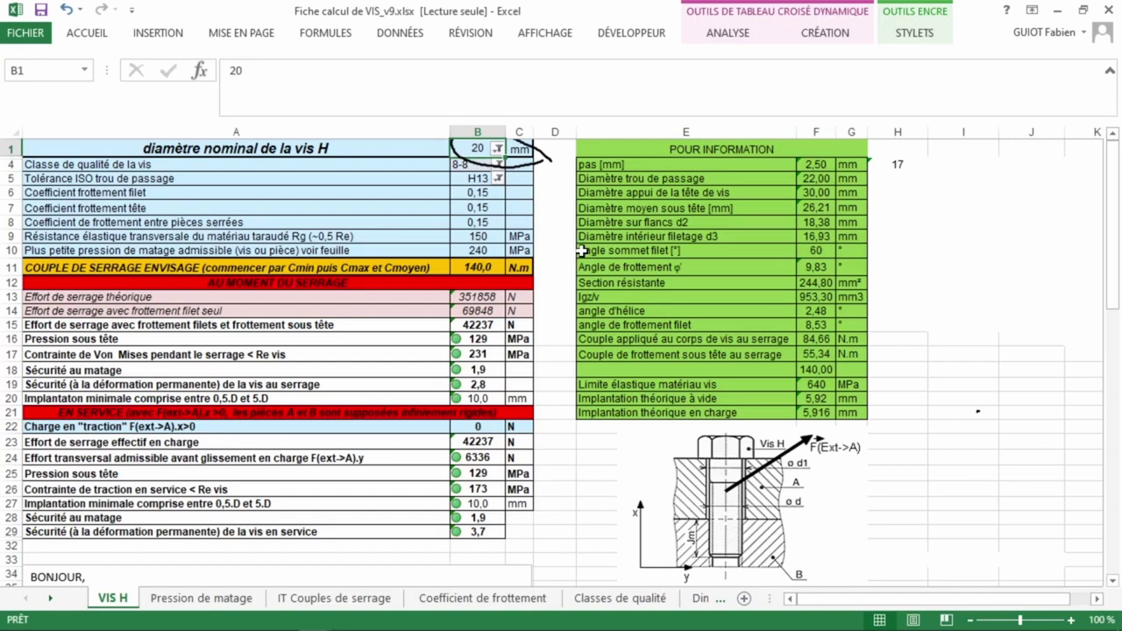
type("1")
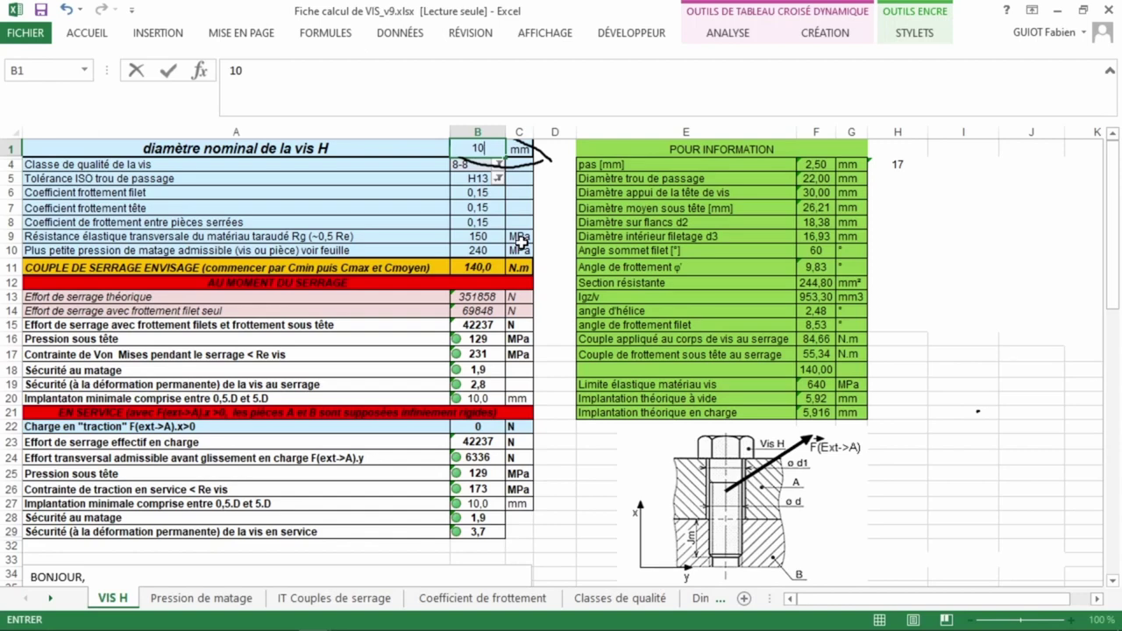
key("Return")
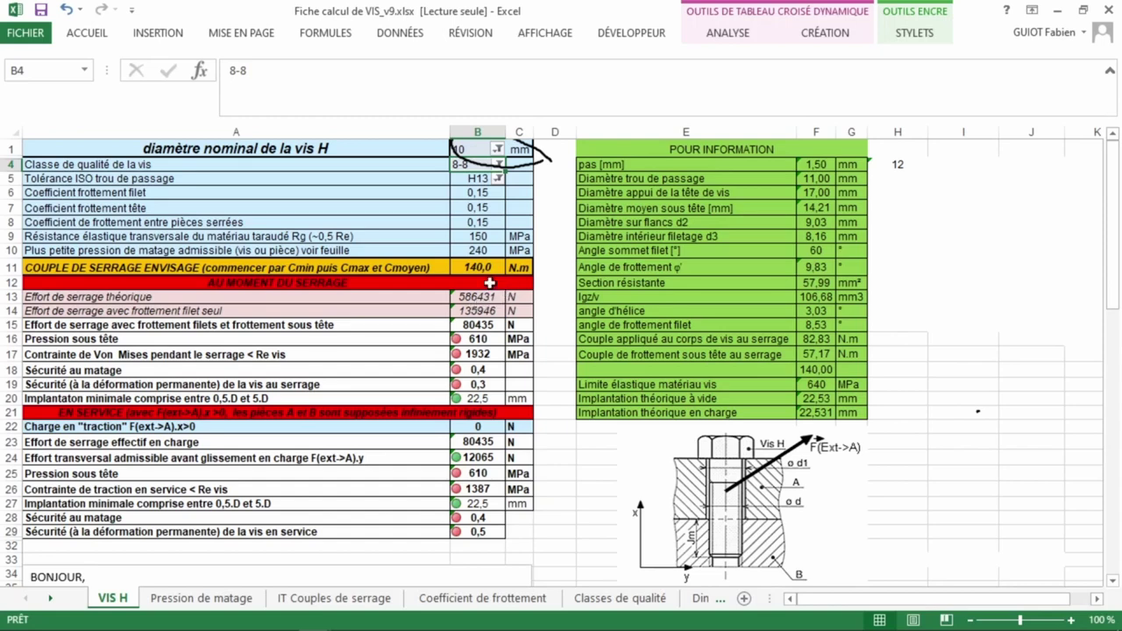
Step: Try 20 mm as the nominal screw diameter, and undo that change
key("Up")
type("20")
key("ctrl+Return")
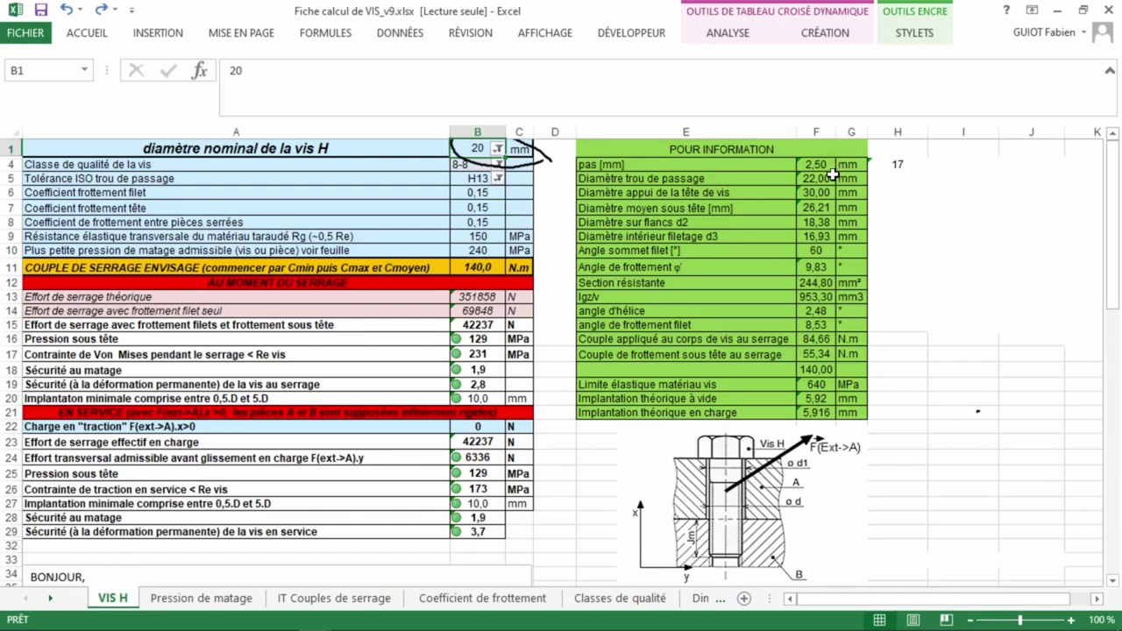
key("ctrl+z")
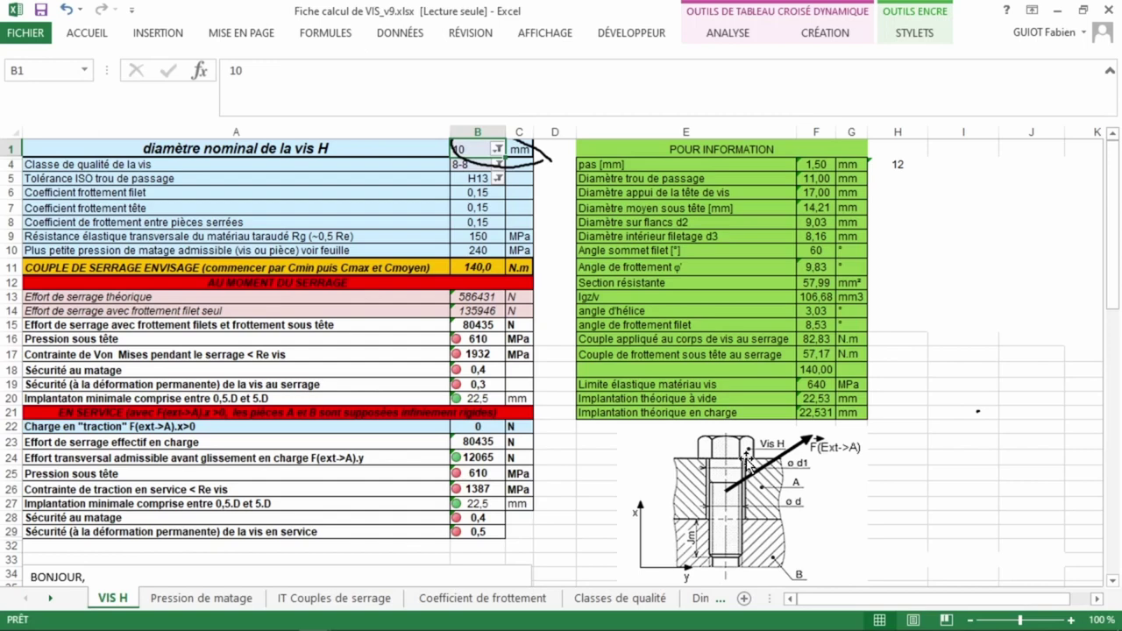
Step: Delete the handwritten ink strokes drawn around the nominal diameter value
left_click(454, 150)
key("Escape")
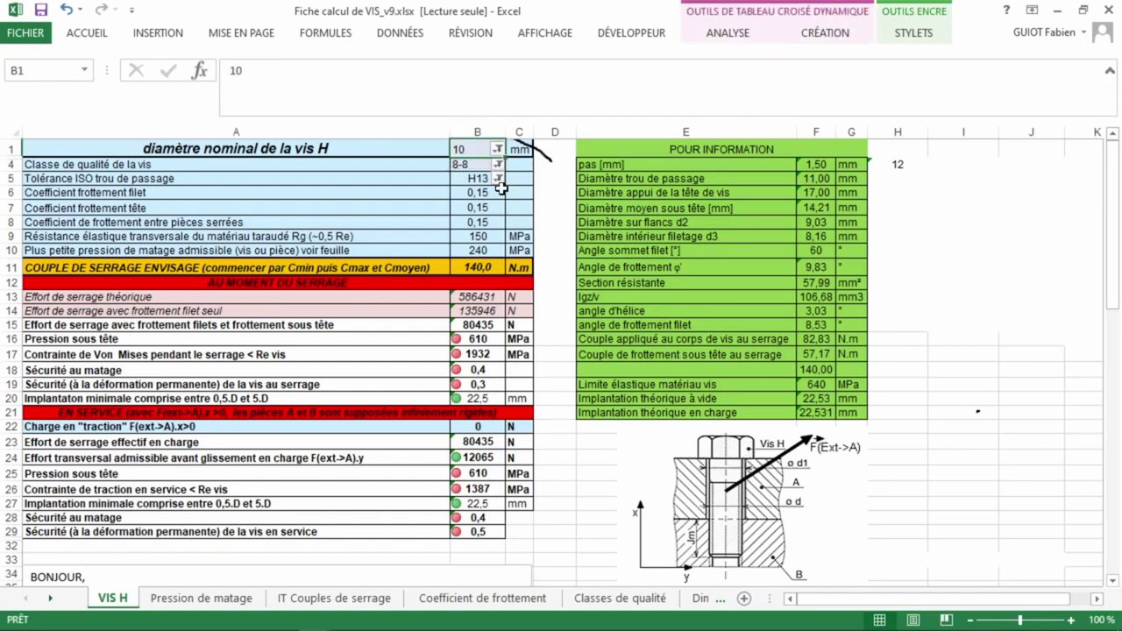
left_click(538, 151)
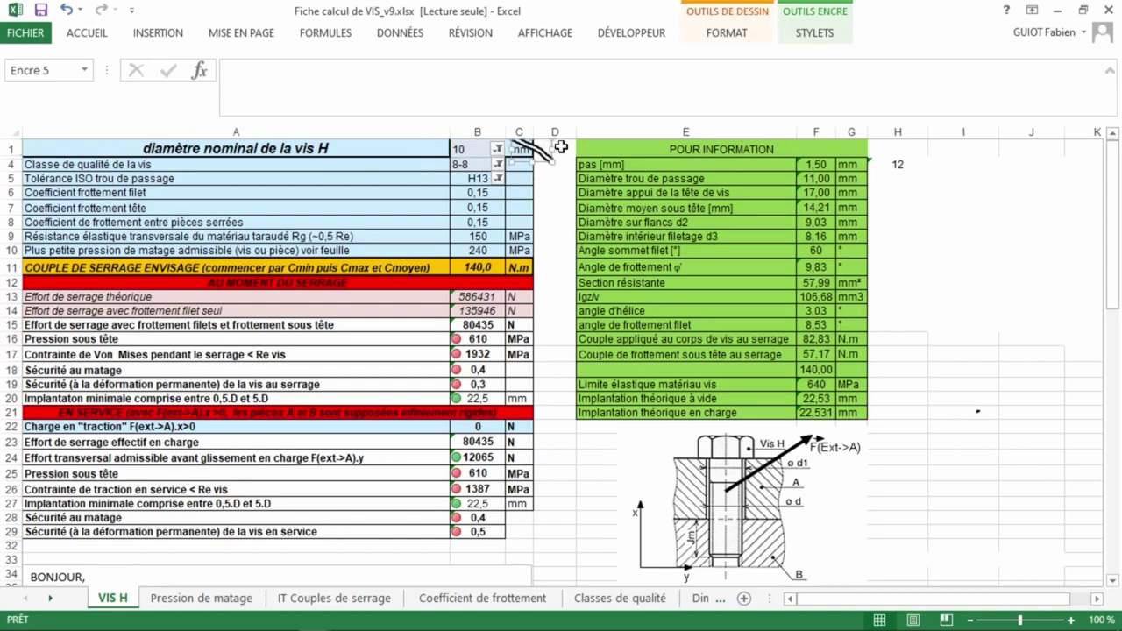
key("Delete")
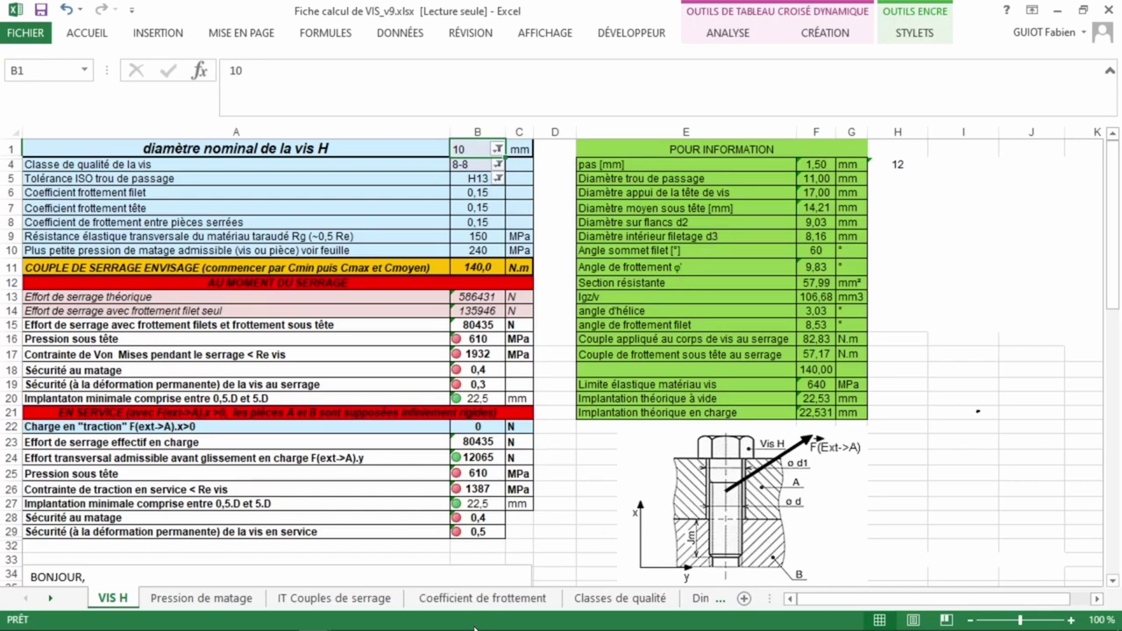
Step: Consult the elastic and rupture limits on the Classes de qualité sheet, and return to the VIS H sheet
left_click(620, 598)
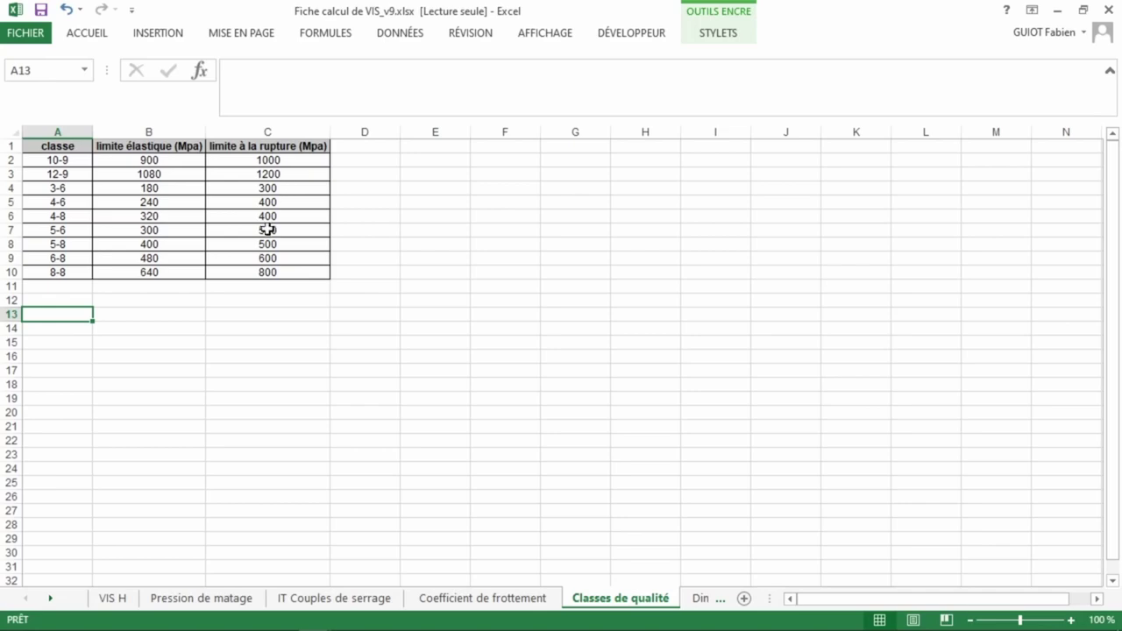
left_click(123, 599)
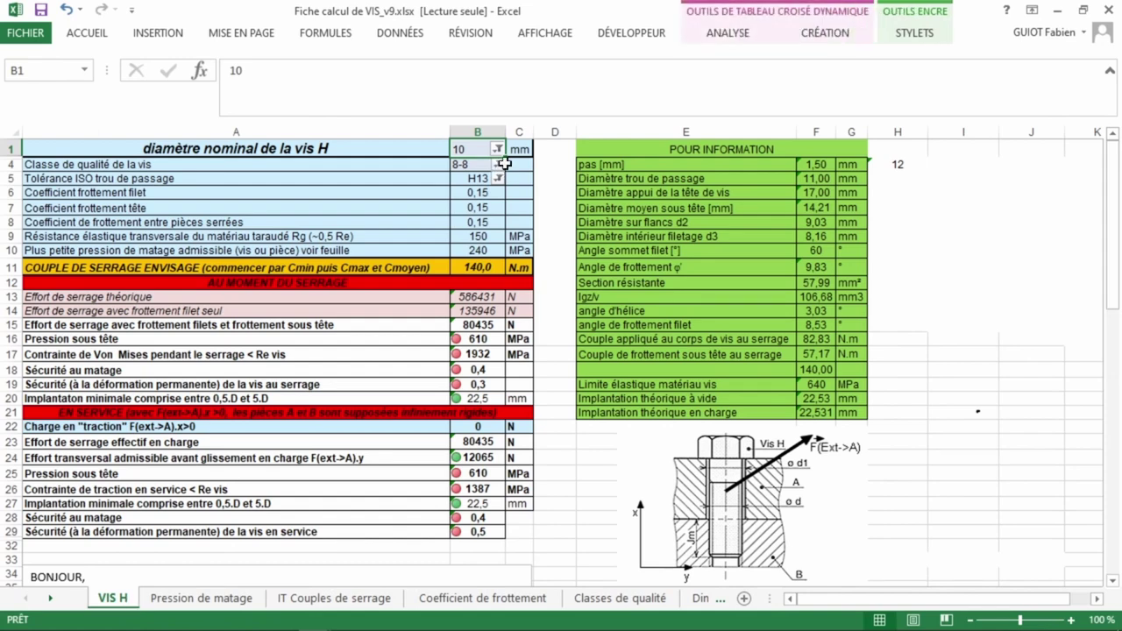
Step: Set the nominal screw diameter to 20 mm and delete the ink stroke beside it
left_click_drag(511, 140, 552, 161)
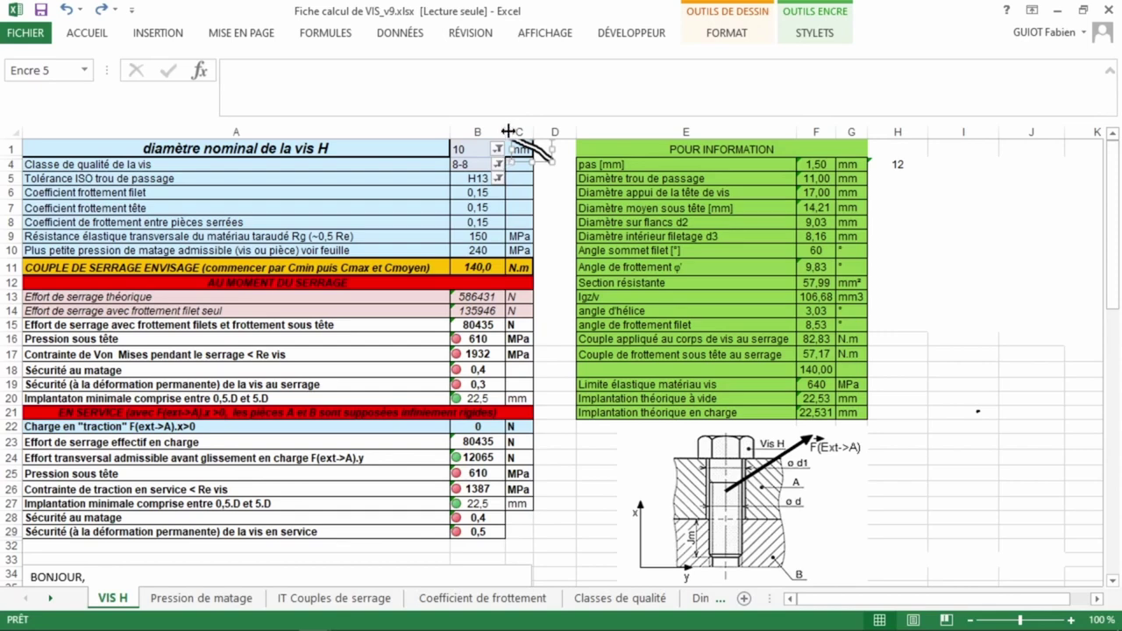
left_click(482, 142)
type("20")
key("Return")
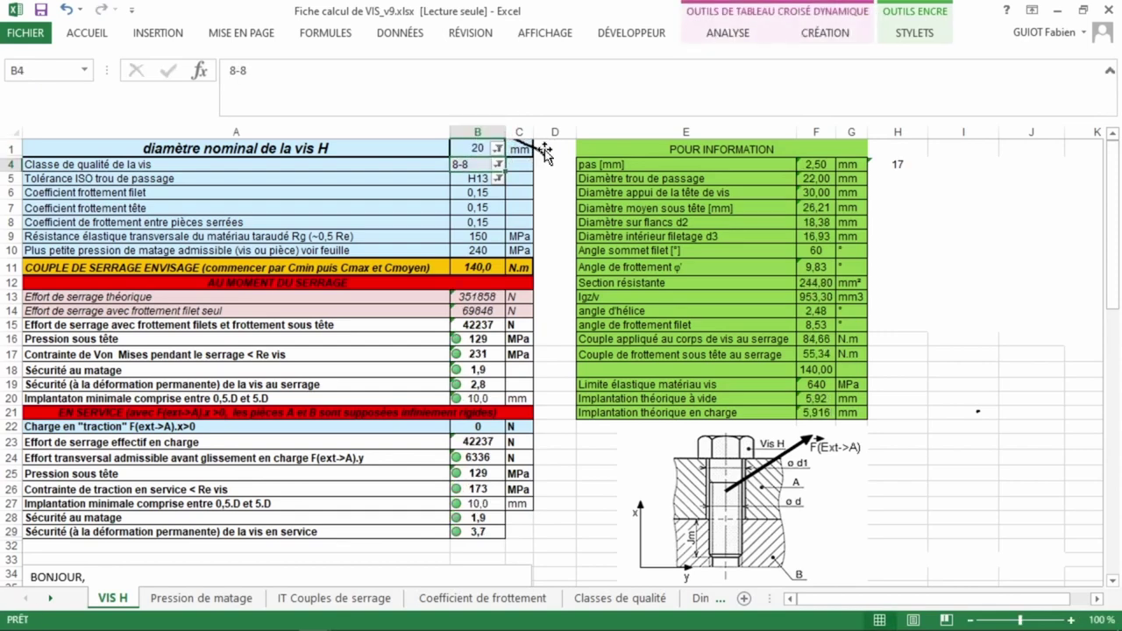
left_click(541, 148)
key("Delete")
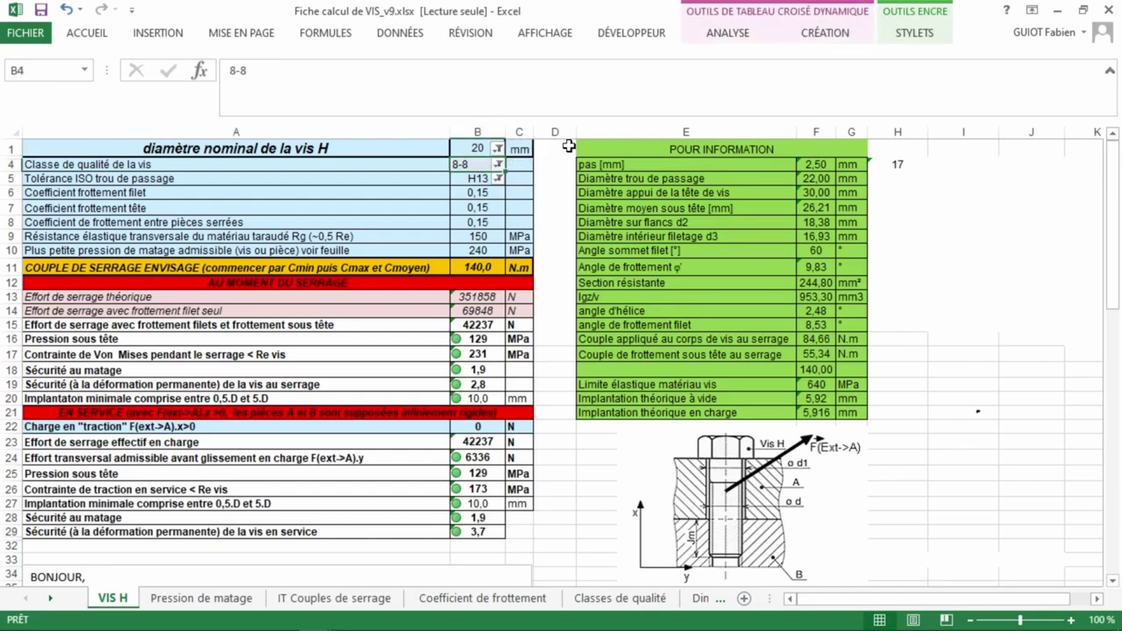
Step: Choose 10-9 as the quality class of the screw
left_click(498, 165)
mouse_move(496, 225)
left_mouse_down()
mouse_move(493, 240)
mouse_move(495, 223)
left_mouse_up()
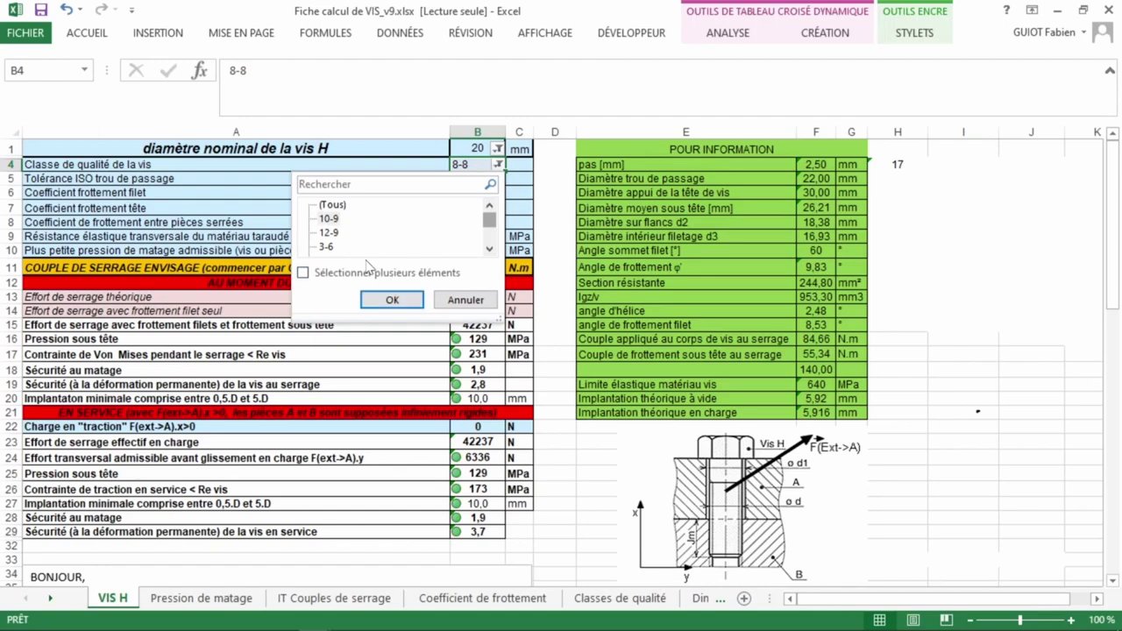
left_click(329, 219)
left_click(392, 300)
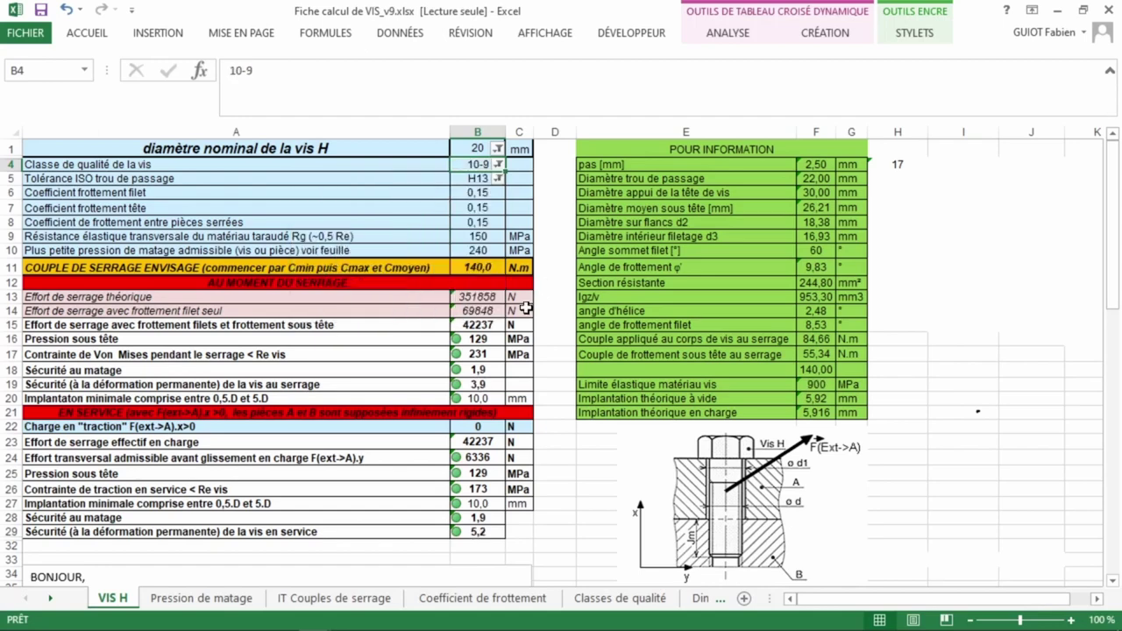
Step: Select 10 mm from the list of nominal screw diameters
left_click(480, 148)
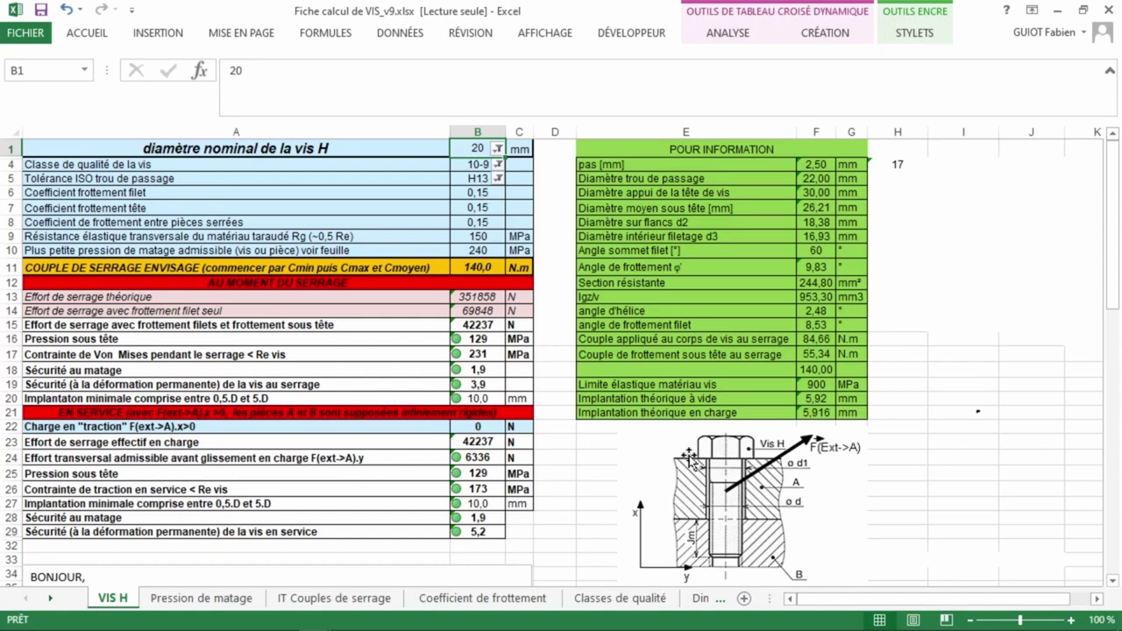
left_click(496, 148)
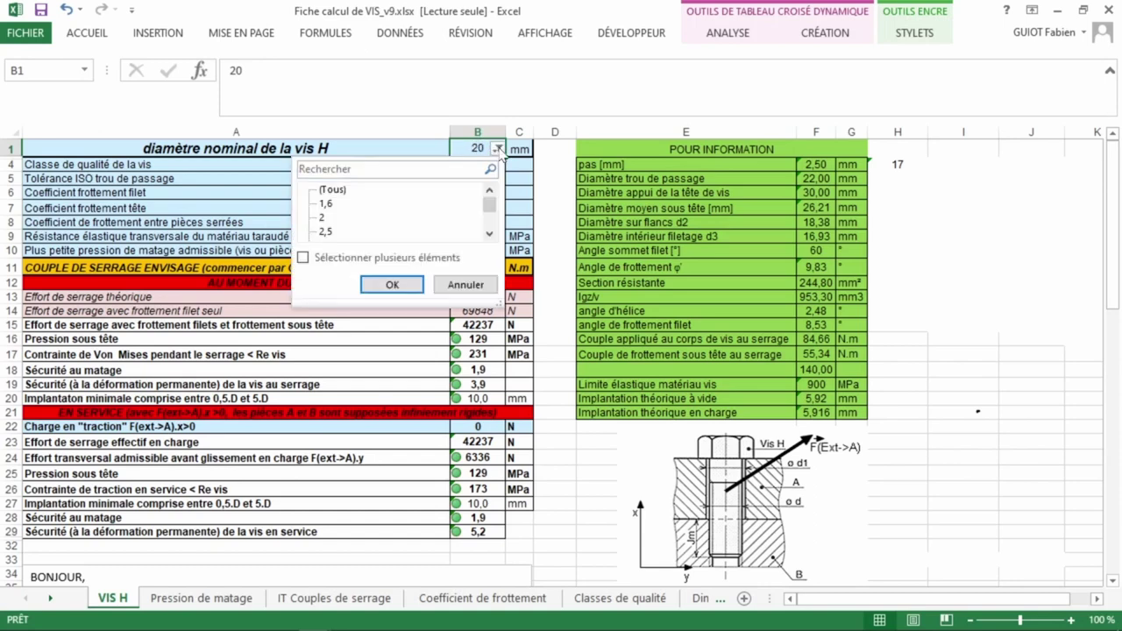
left_click(491, 221)
scroll(492, 223, "down", 2)
left_click(326, 219)
left_click(392, 284)
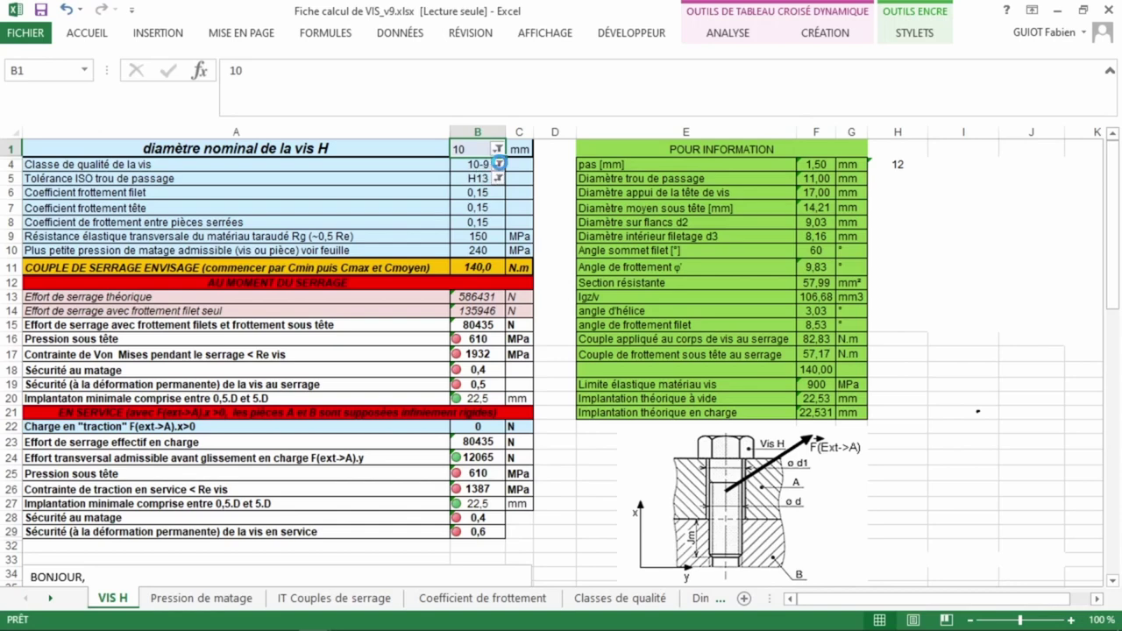
Step: Change the screw's quality class to 12-9
left_click(498, 165)
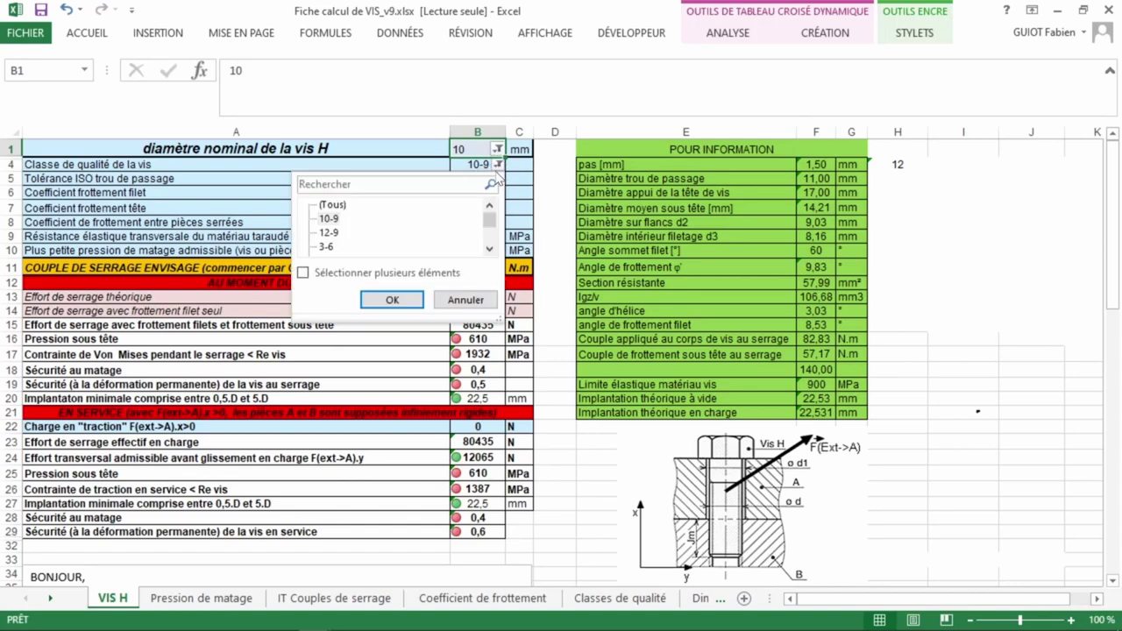
left_click(331, 233)
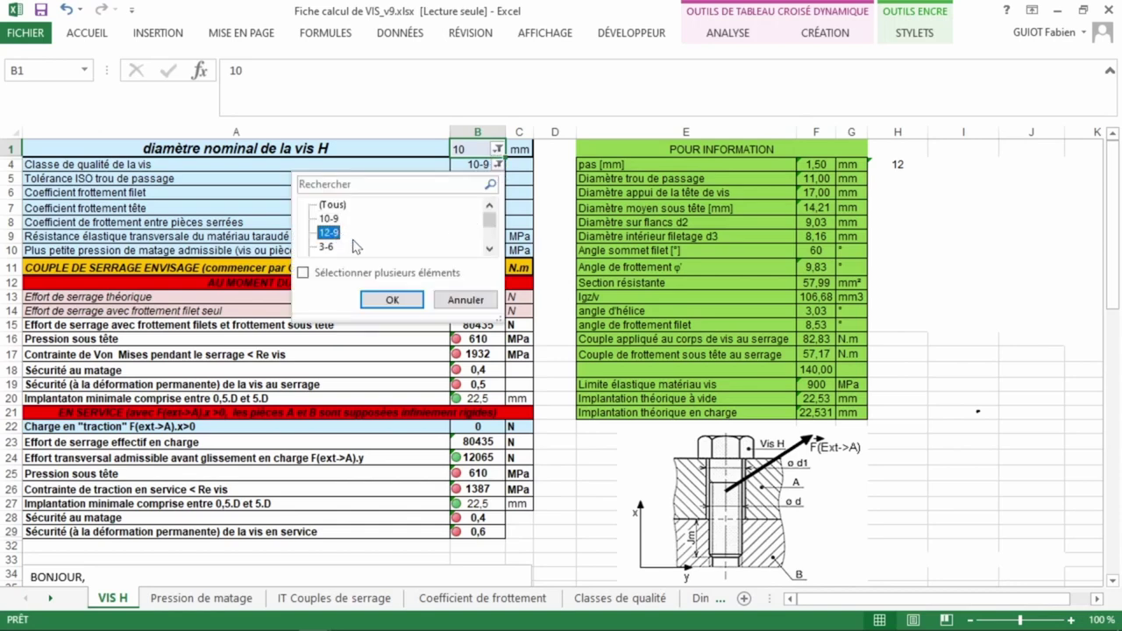
left_click(392, 300)
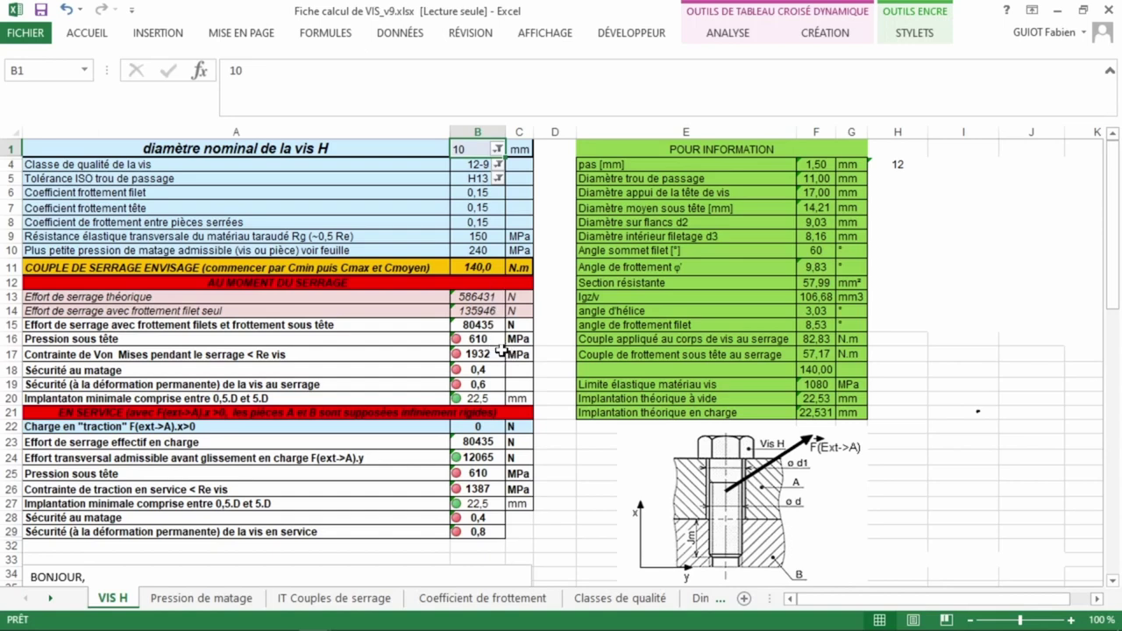
Step: Change the screw's quality class to 3-6
left_click(498, 165)
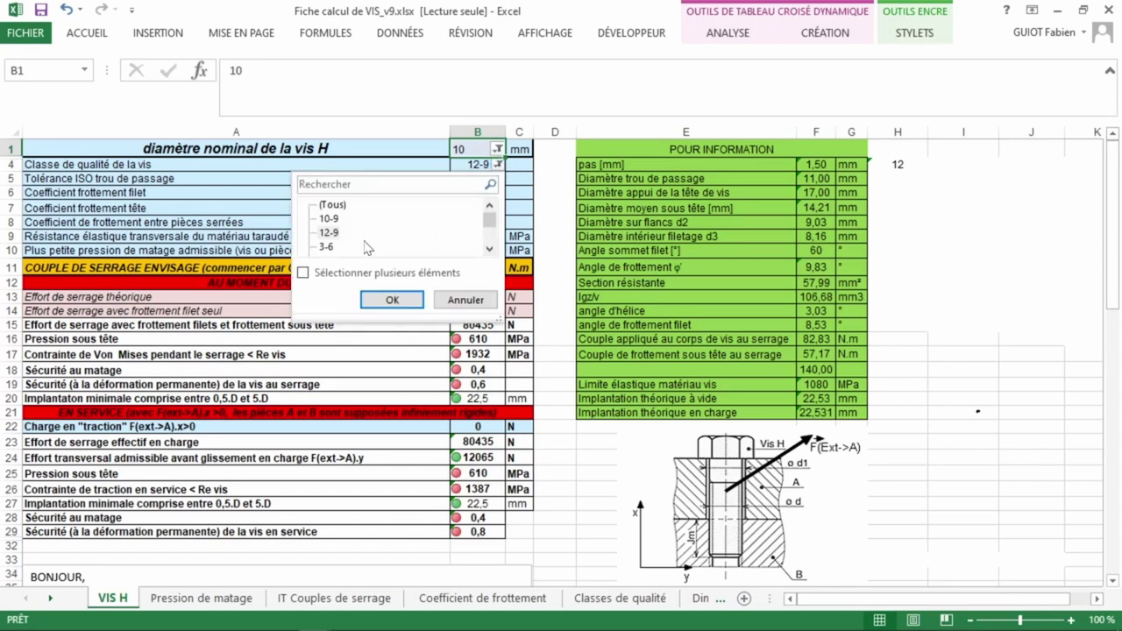
left_click(390, 300)
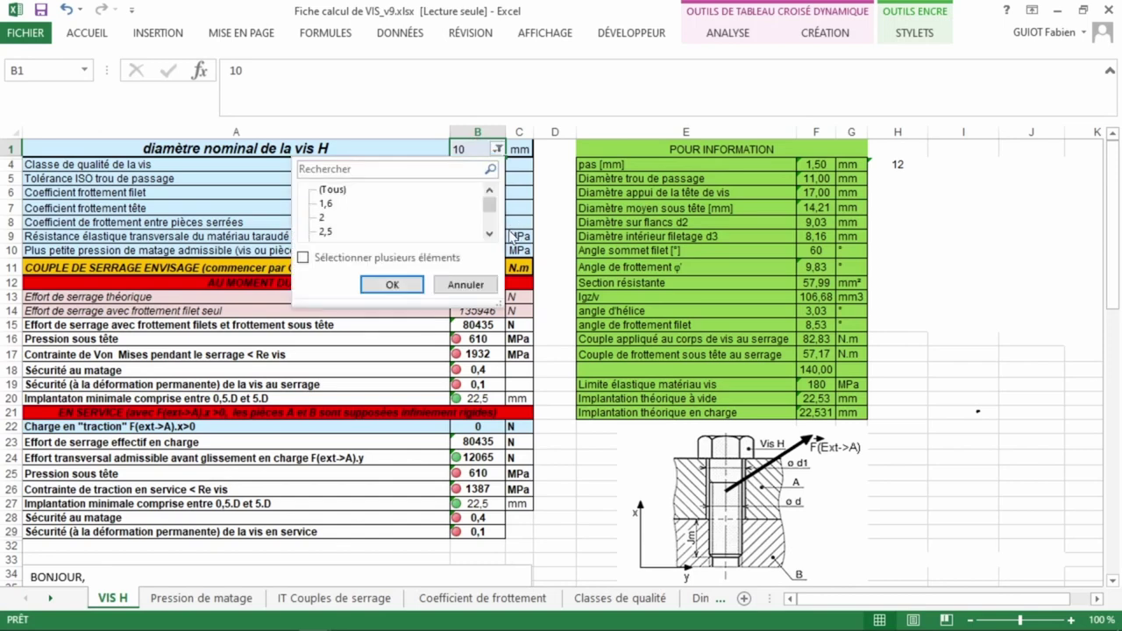
Step: Select 20 mm from the list of nominal screw diameters
mouse_move(491, 211)
left_mouse_down()
mouse_move(493, 228)
mouse_move(491, 216)
left_mouse_up()
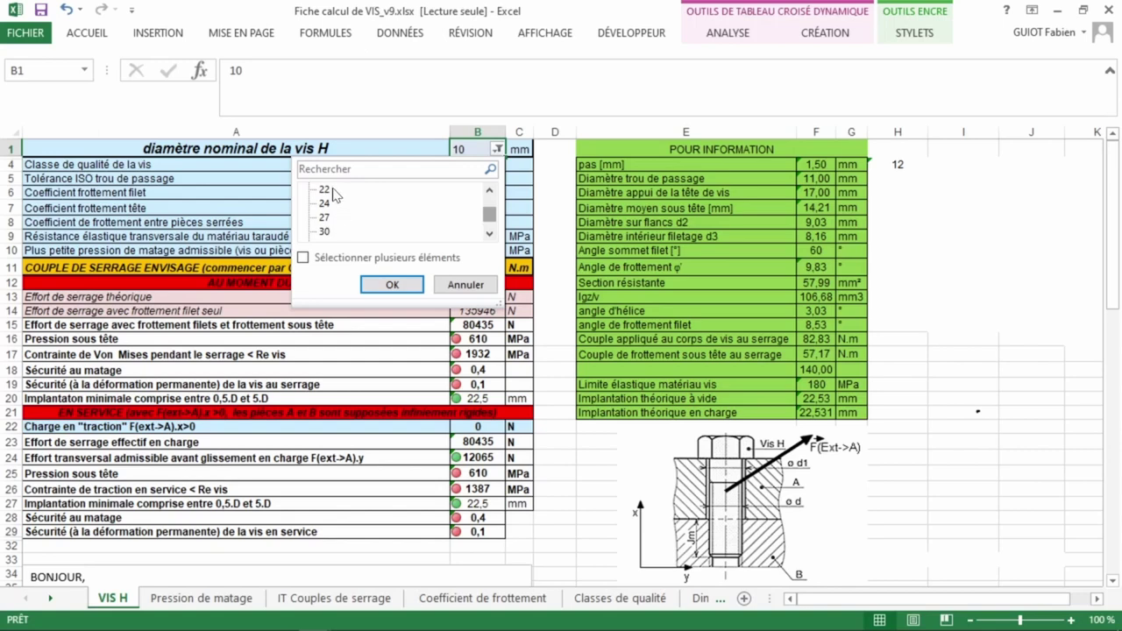
left_click(490, 191)
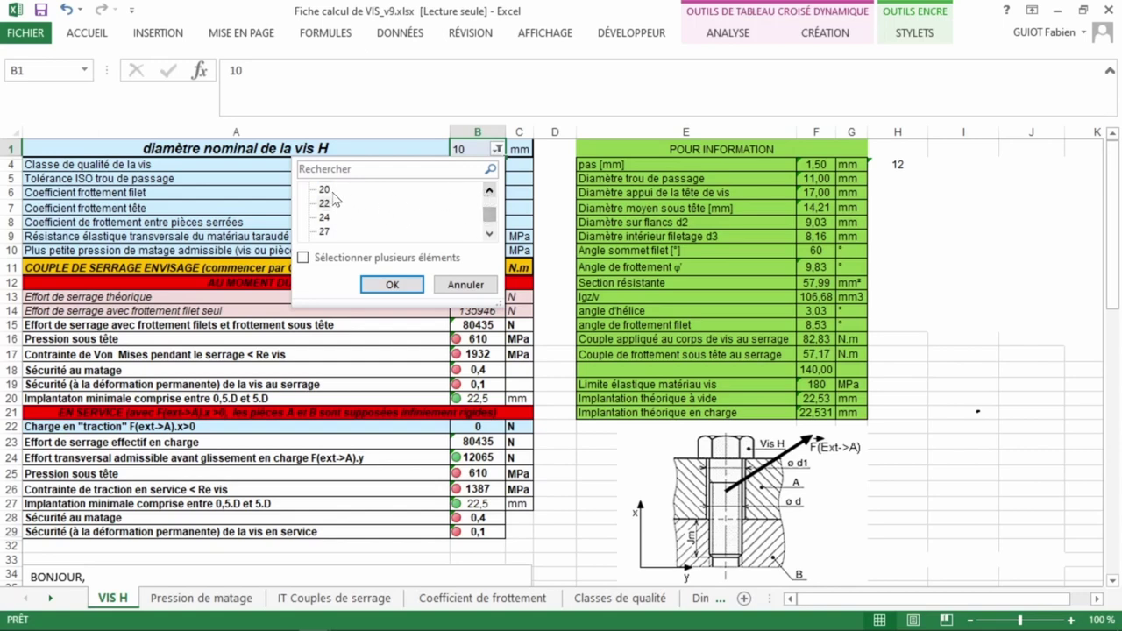
left_click(391, 283)
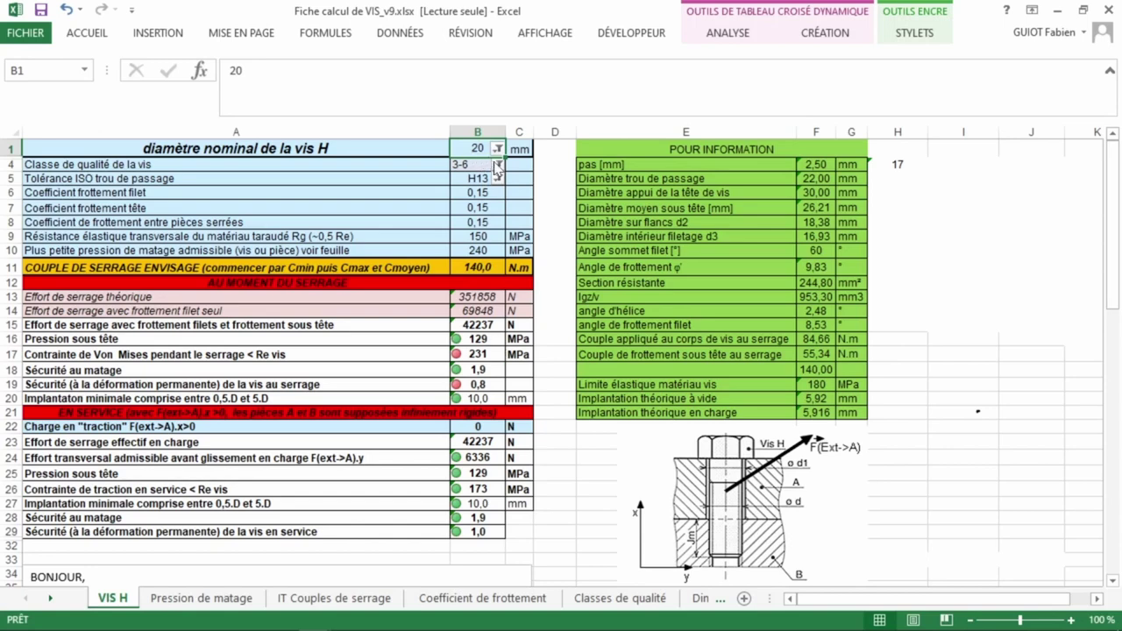
Step: Change the screw's quality class to 5-6
left_click(498, 164)
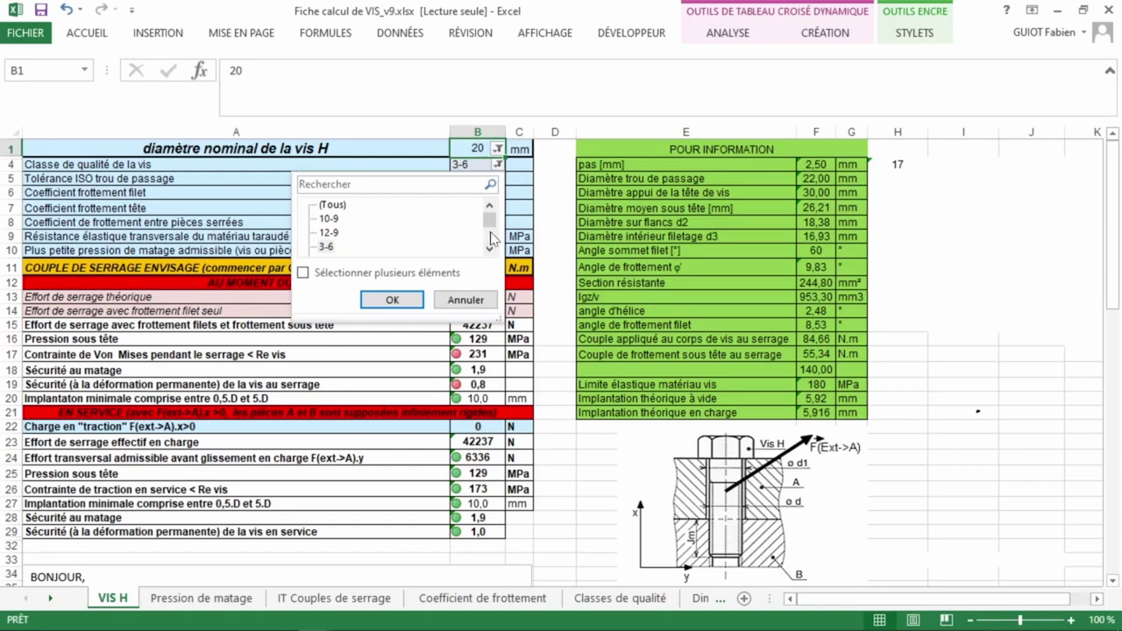
scroll(493, 243, "down", 1)
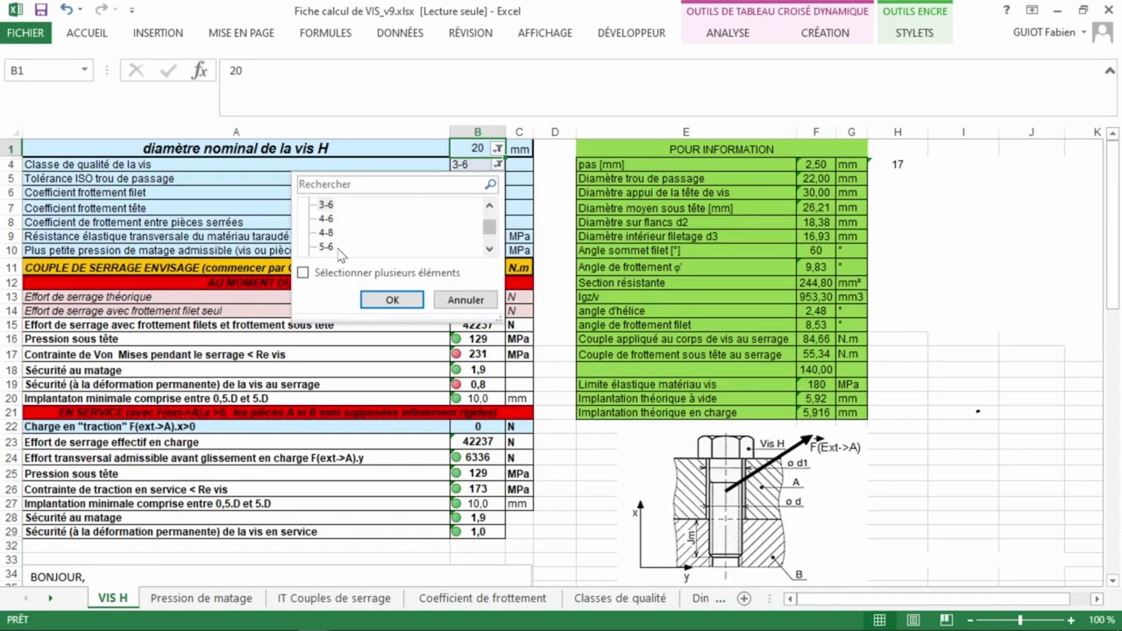
left_click(392, 300)
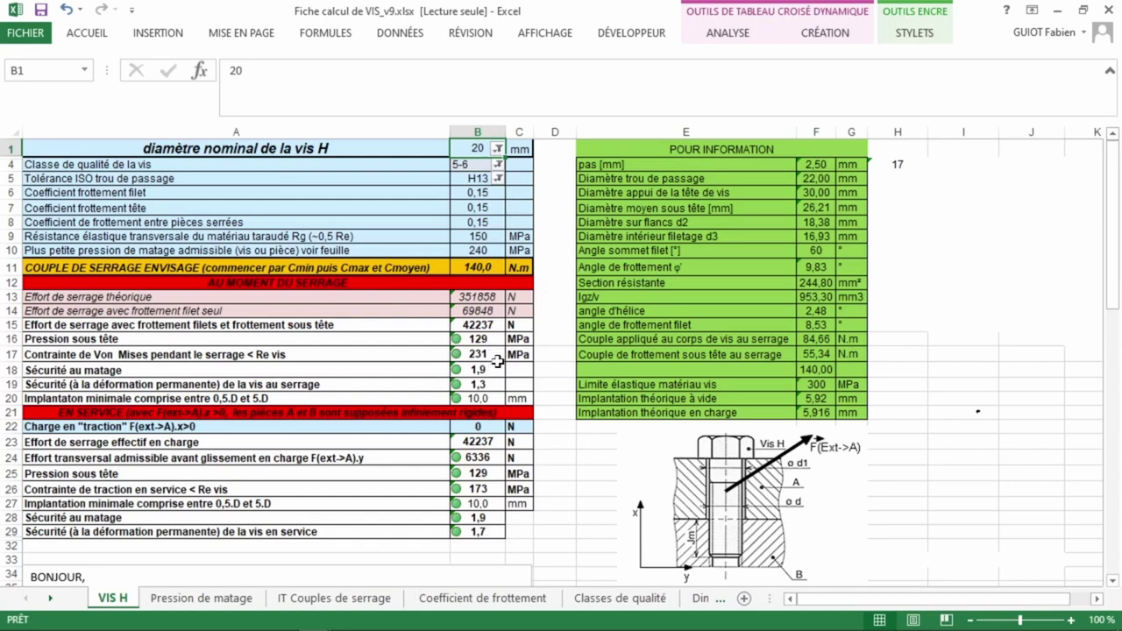
Step: Set the screw's quality class back to 3-6
left_click(498, 164)
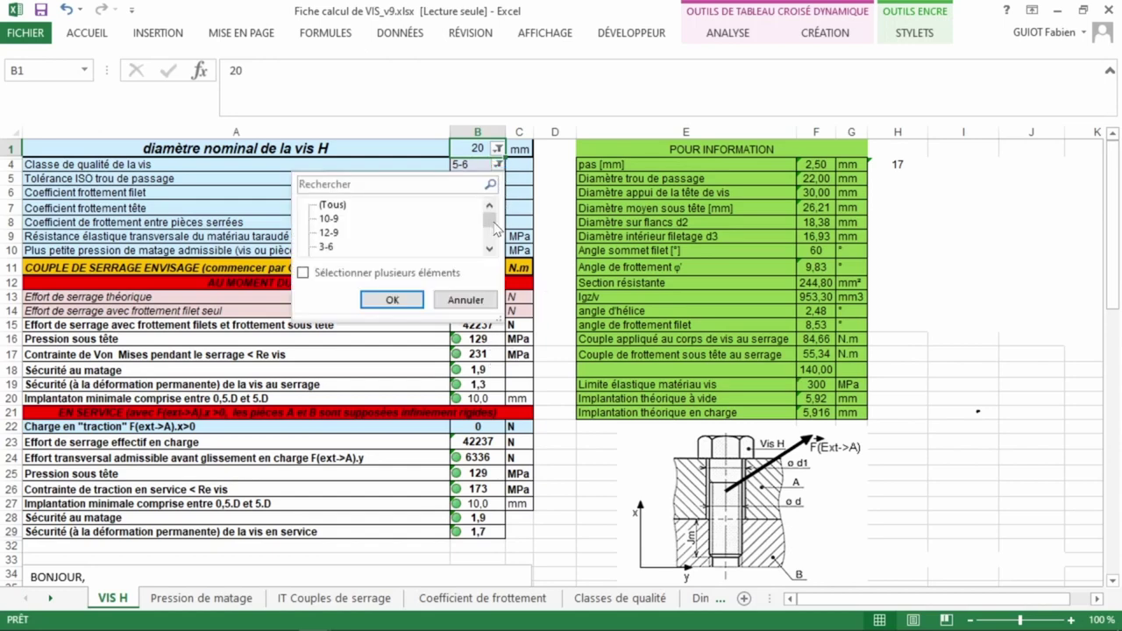
left_click(335, 247)
left_click(394, 301)
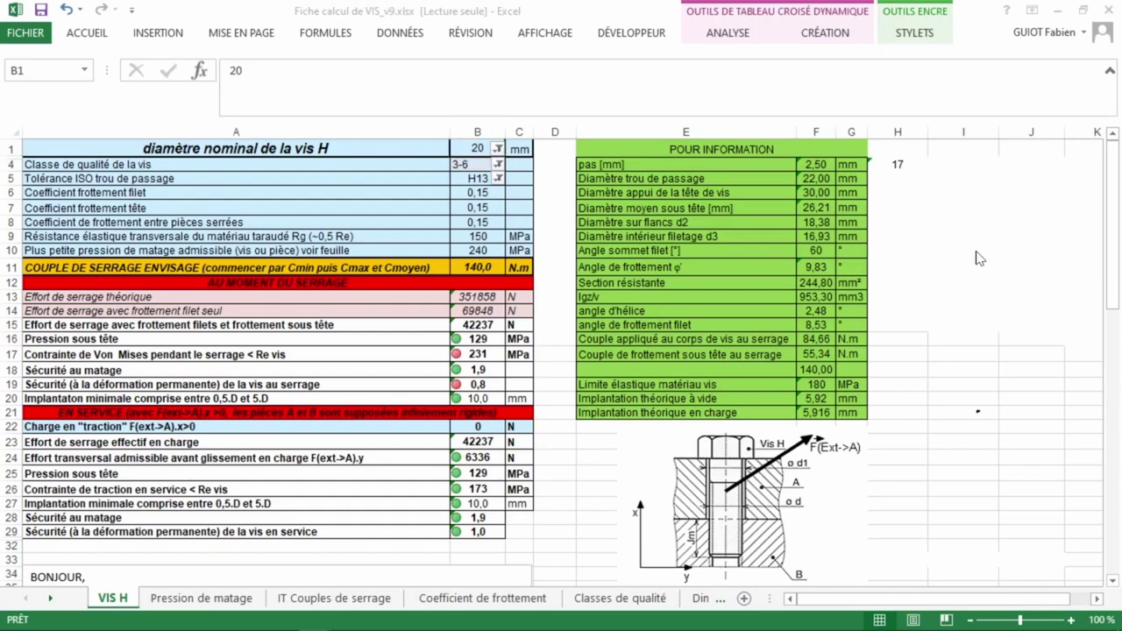
Step: Switch to the Word document 2022_01_03 BUT1 TD liaisons mécaniques.docx containing the tightening torque formulas
key("alt+Tab")
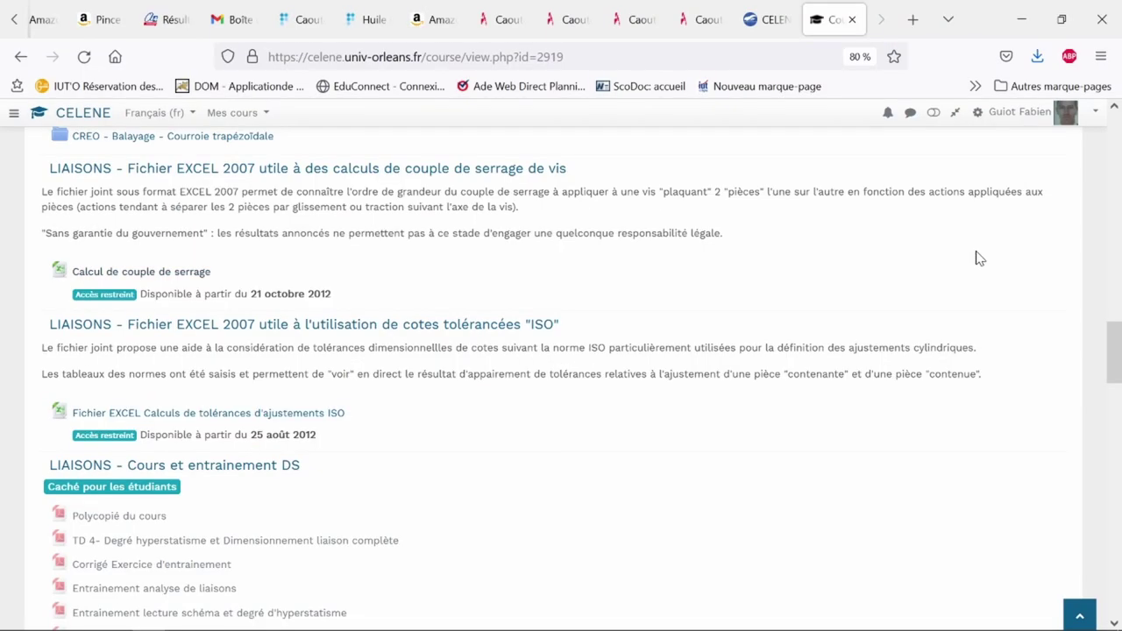
key("alt+Tab")
key("alt+Tab")
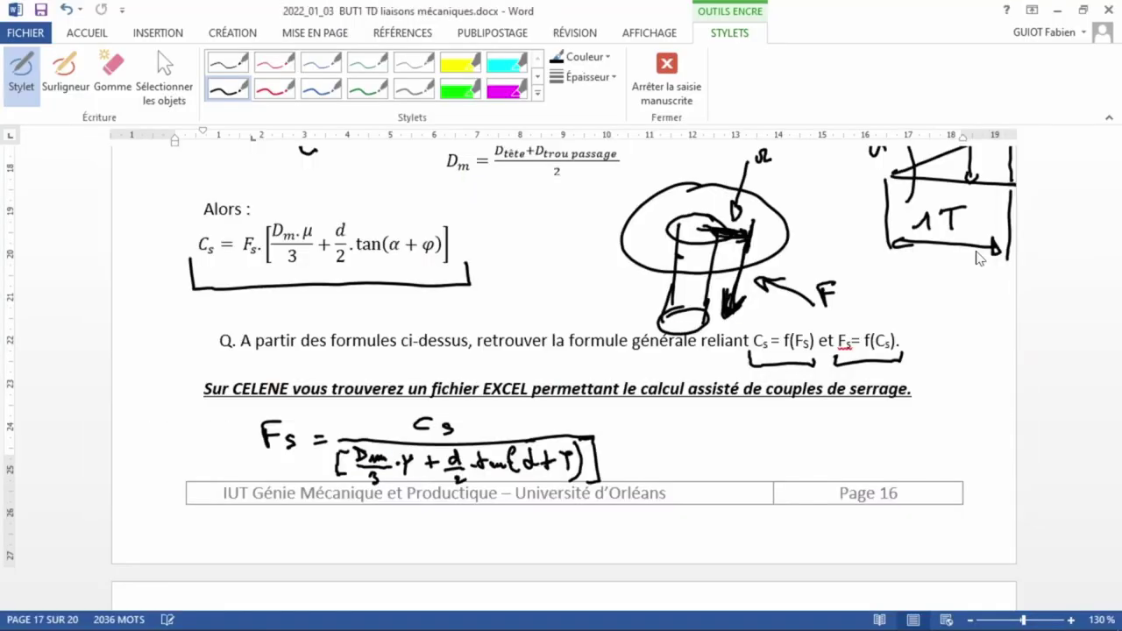